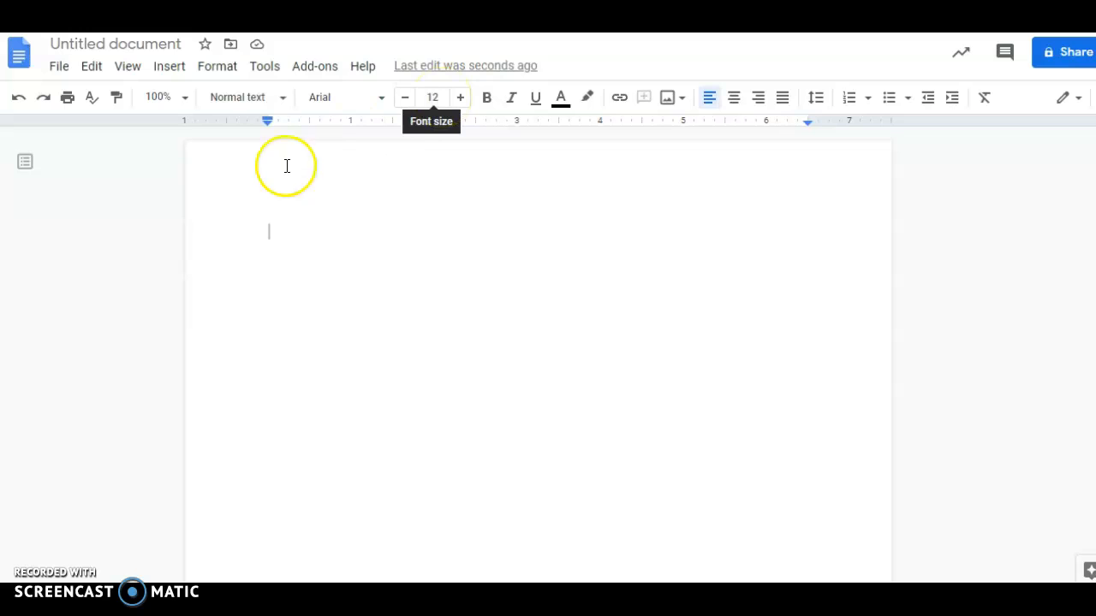
Step: Type the student's name, the class-and-period line, and the date 18 Nov. 2020 on separate lines
{"action": "left_click", "coordinate": [266, 229]}
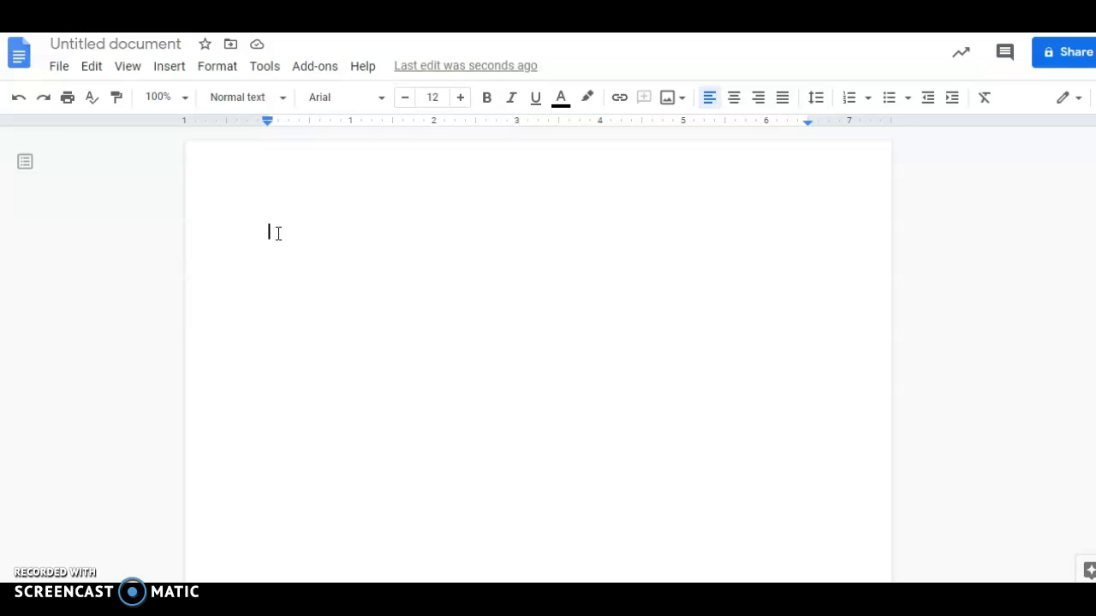
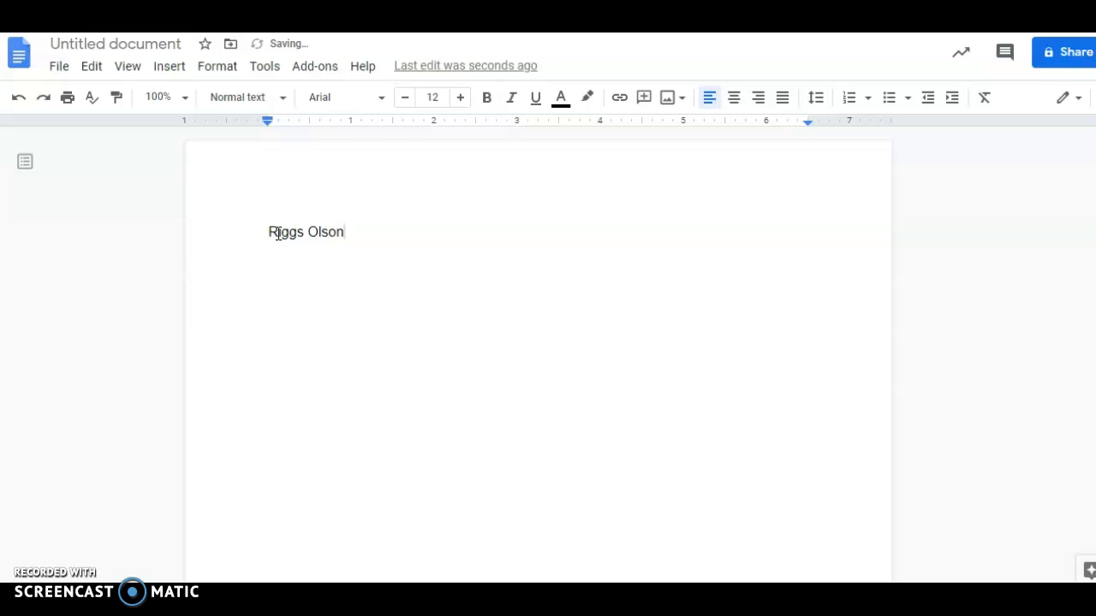
{"action": "key", "text": "Return"}
{"action": "type", "text": "McComb-4"}
{"action": "key", "text": "Return"}
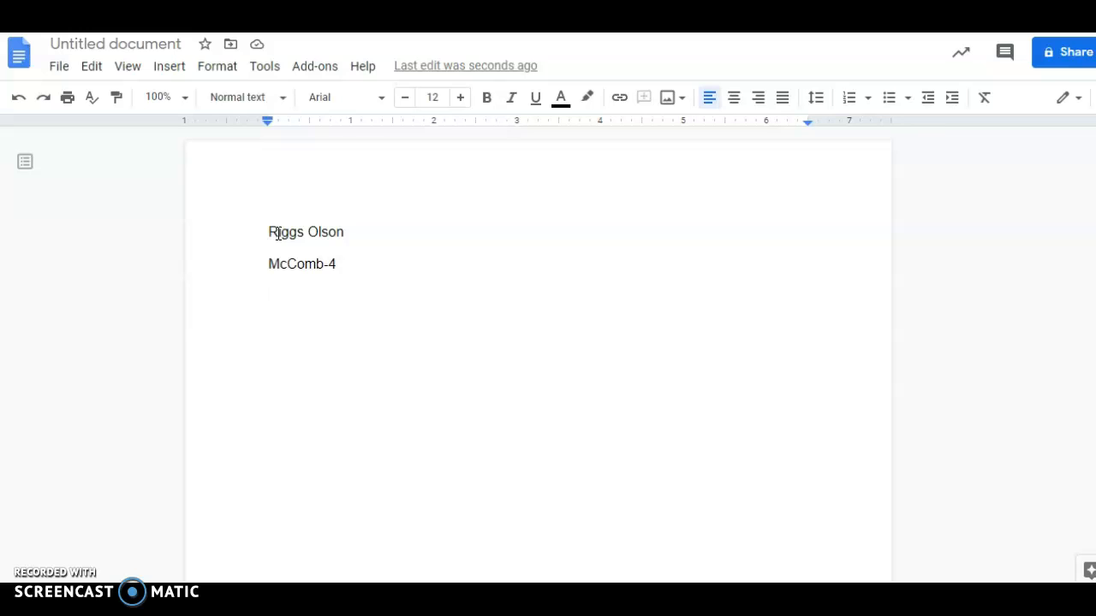
{"action": "type", "text": "18"}
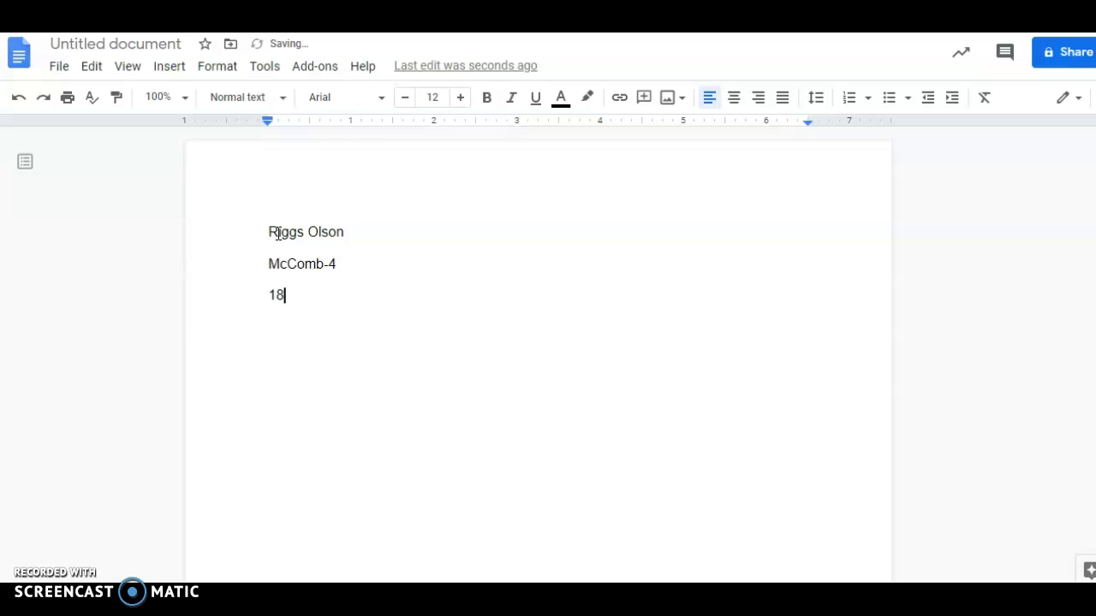
{"action": "type", "text": " Nov. 2020"}
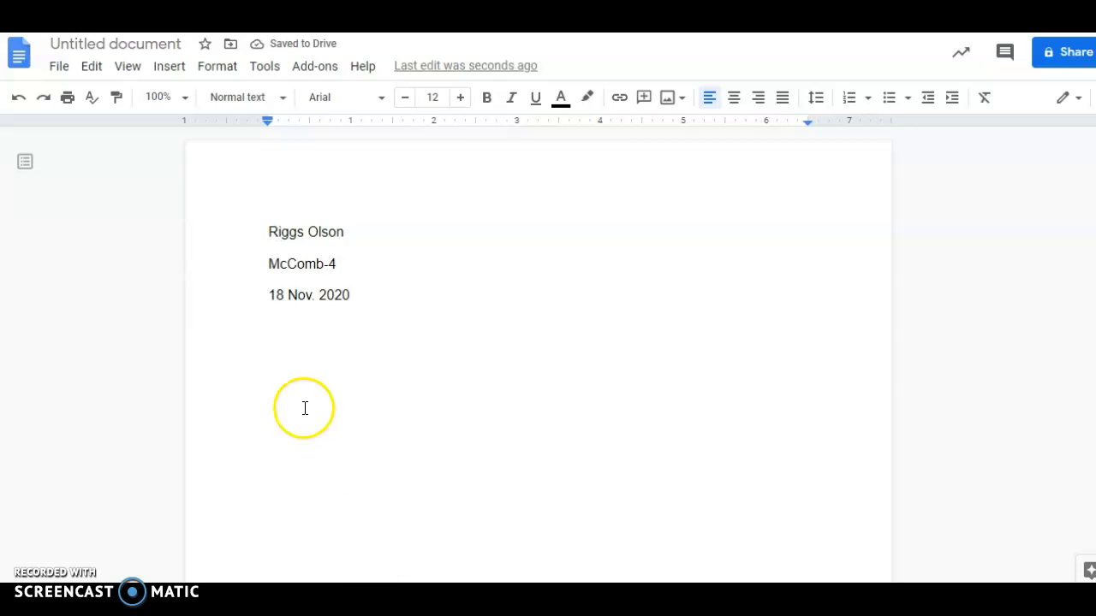
Step: Replace the date with 20 Nov. 2020 and start a new line below it
{"action": "left_click_drag", "start_coordinate": [364, 300], "coordinate": [256, 299]}
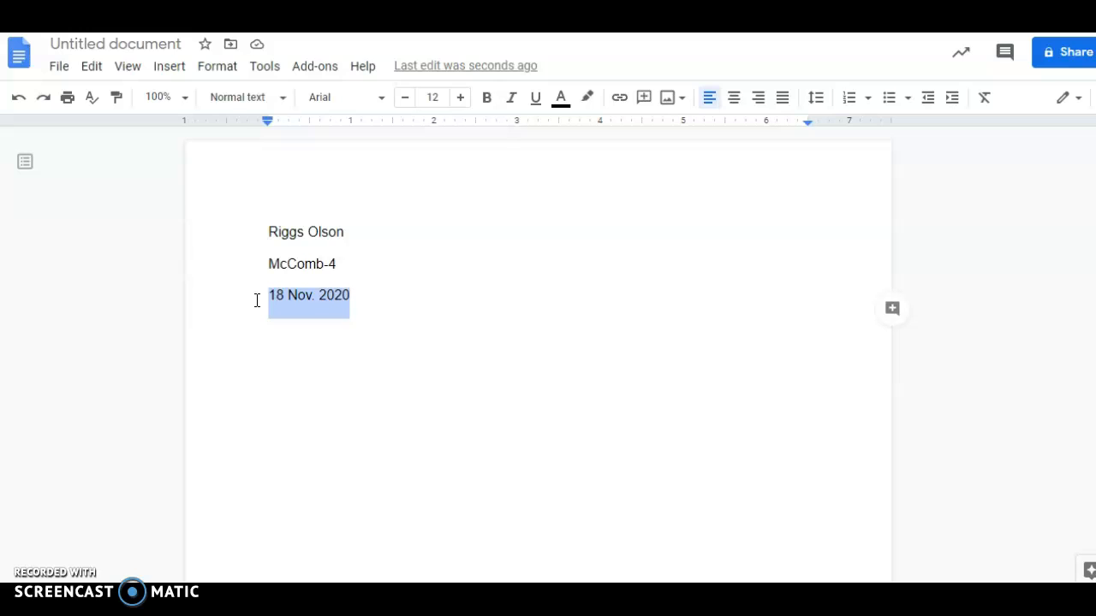
{"action": "type", "text": "20 No"}
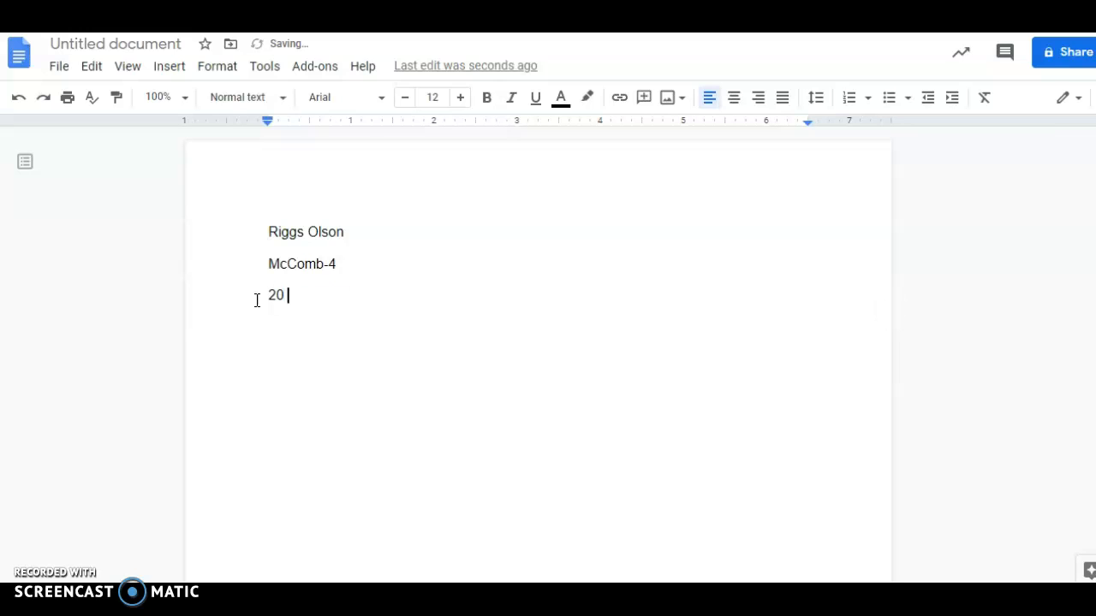
{"action": "type", "text": "v. 2020"}
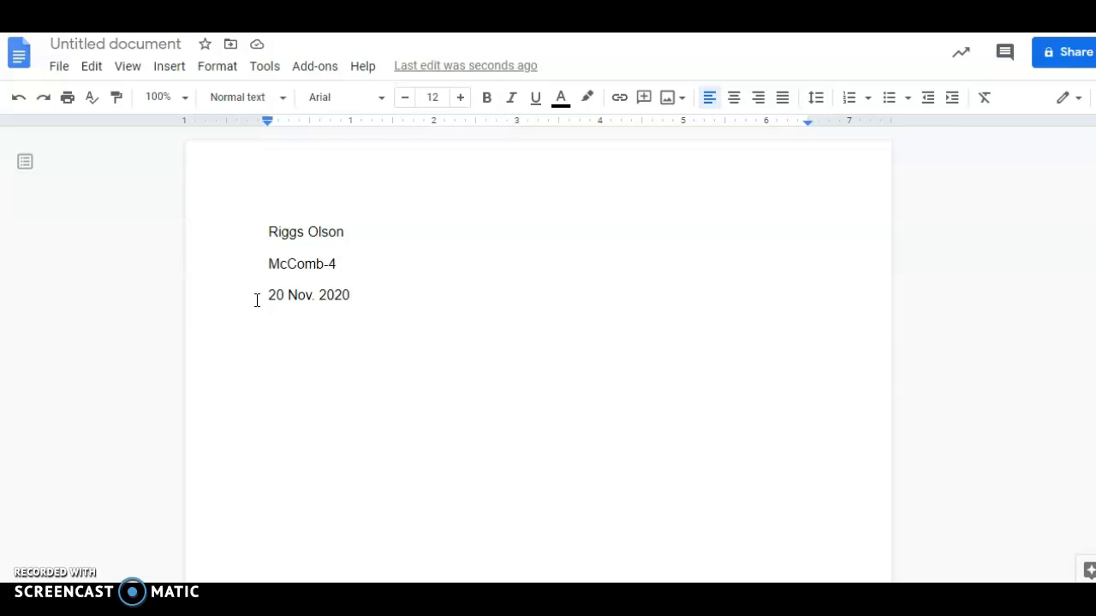
{"action": "key", "text": "Return"}
Step: Add a centred line reading 'Title' below the date
{"action": "left_click", "coordinate": [735, 101]}
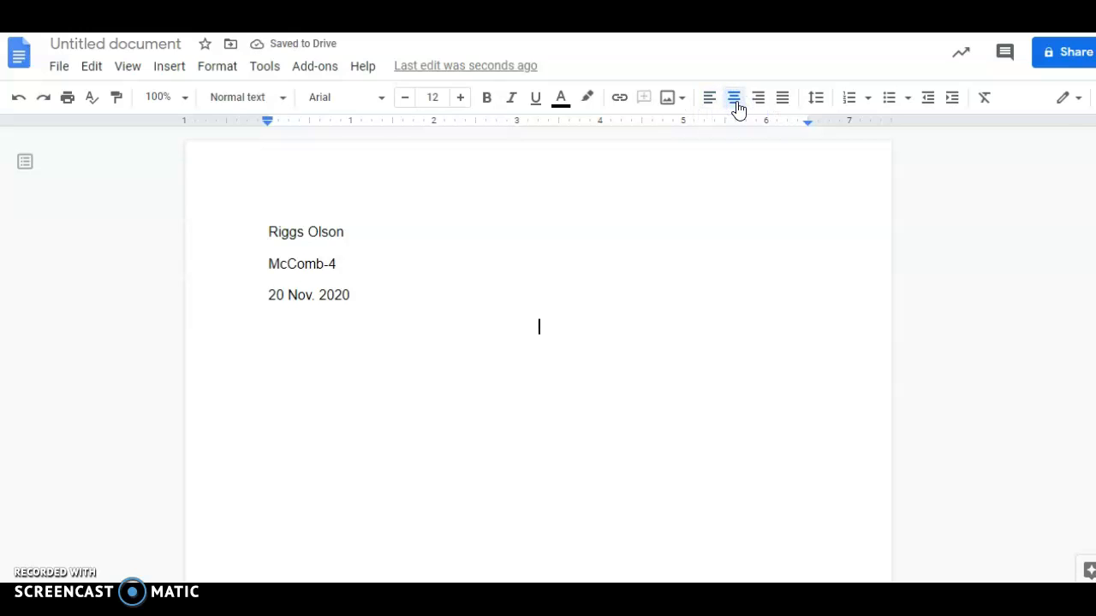
{"action": "type", "text": "Title"}
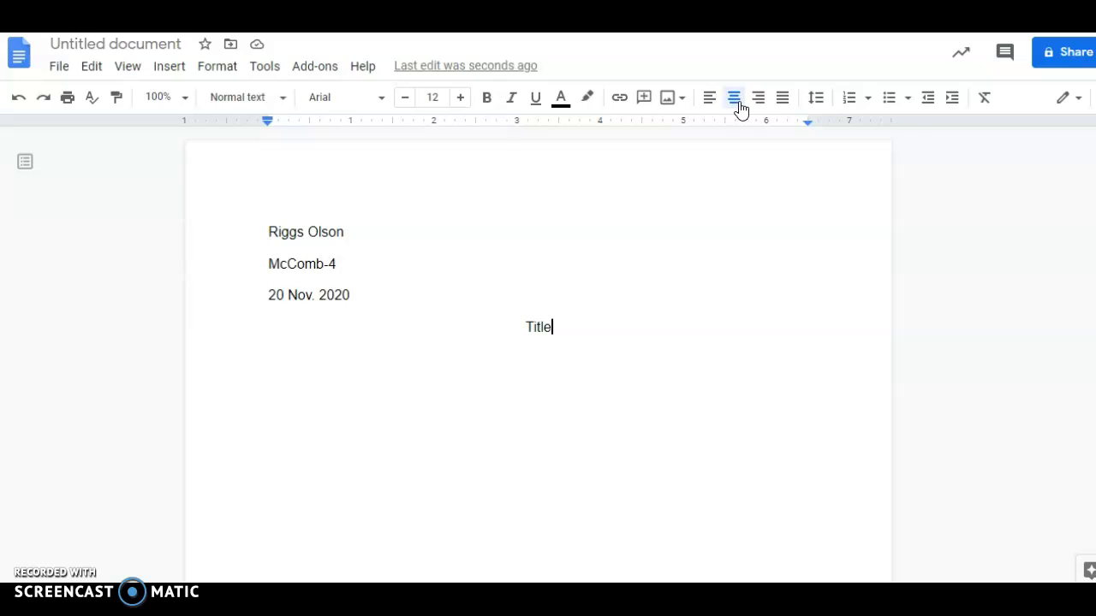
{"action": "left_click", "coordinate": [733, 100]}
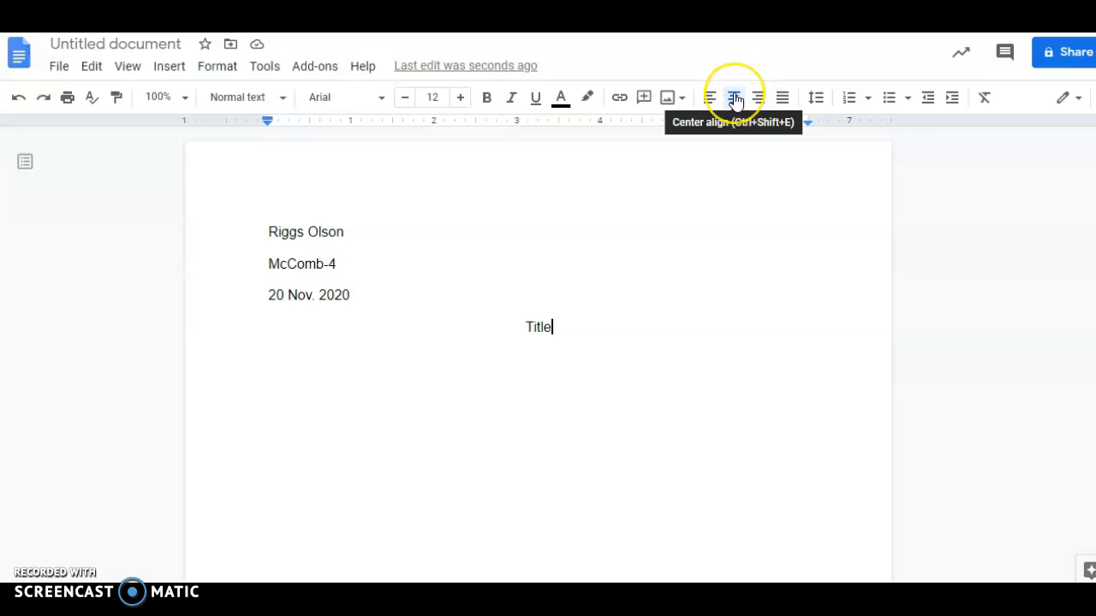
{"action": "left_click", "coordinate": [565, 161]}
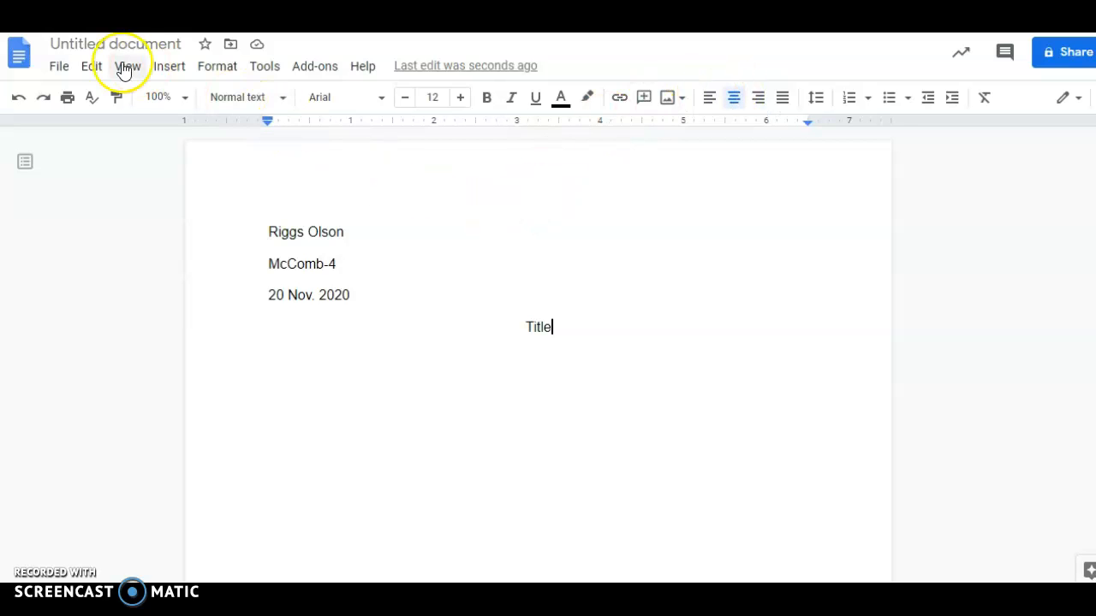
Step: Start an empty left-aligned line below Title
{"action": "left_click", "coordinate": [168, 66]}
{"action": "left_click", "coordinate": [215, 70]}
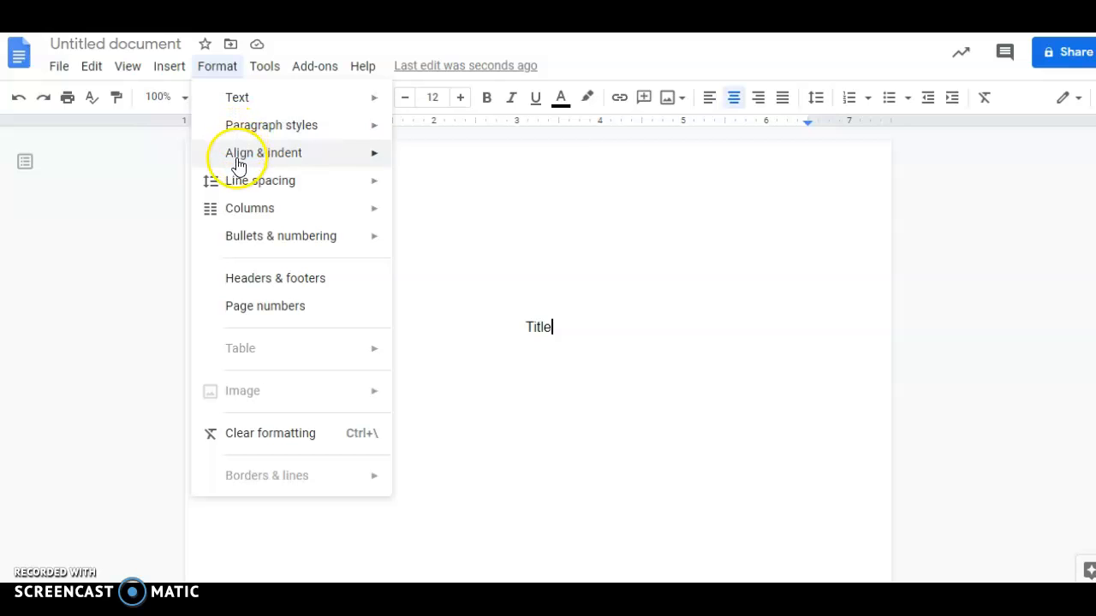
{"action": "mouse_move", "coordinate": [238, 166]}
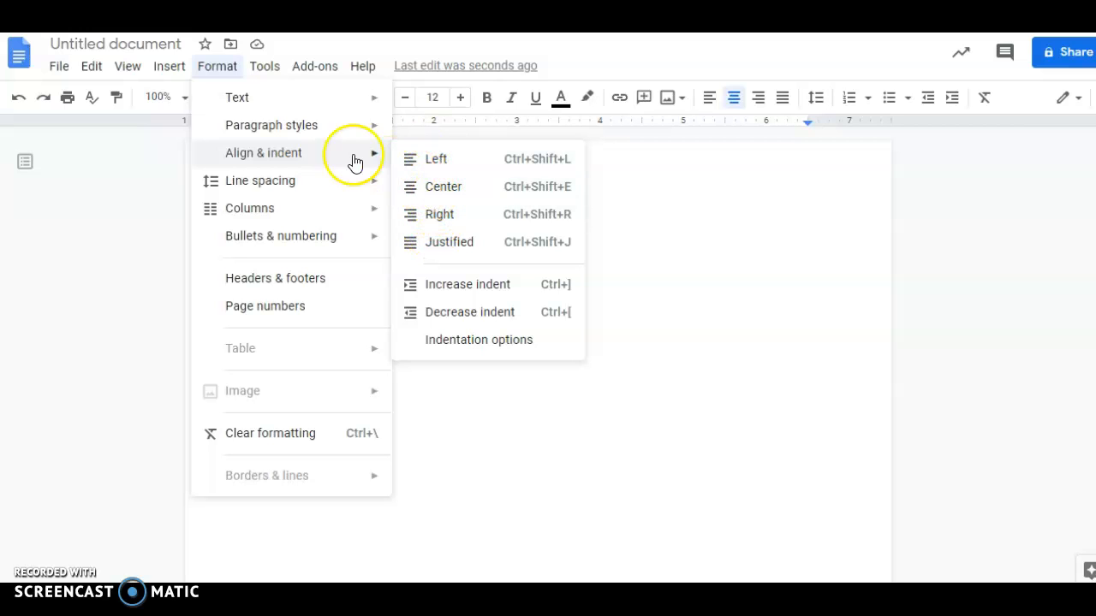
{"action": "left_click", "coordinate": [224, 67]}
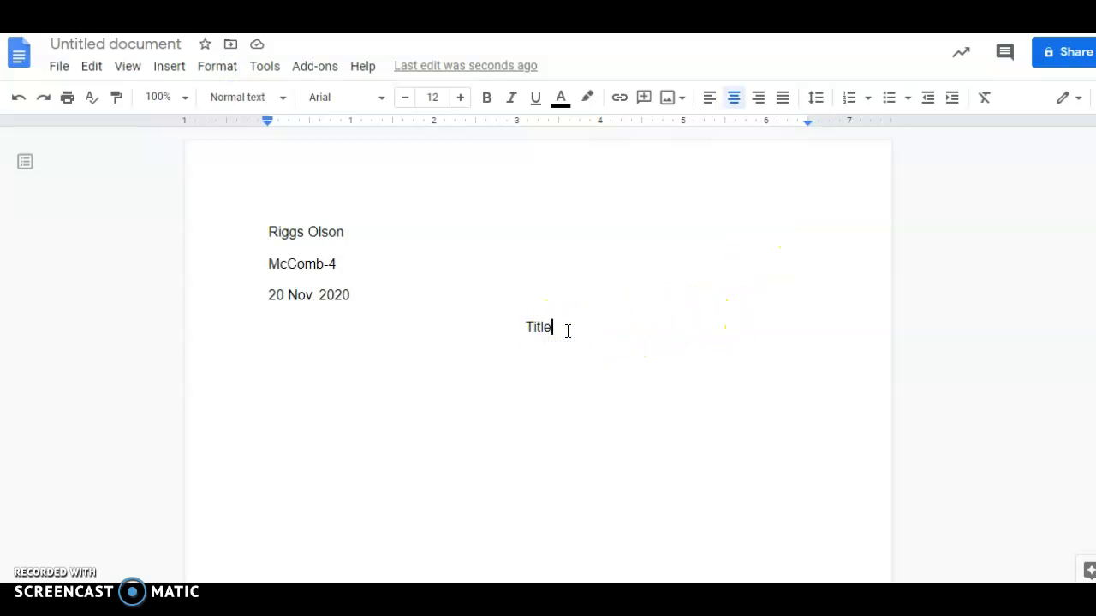
{"action": "key", "text": "Return"}
{"action": "left_click", "coordinate": [709, 109]}
Step: Insert page numbers at the top right of the header
{"action": "left_click", "coordinate": [168, 67]}
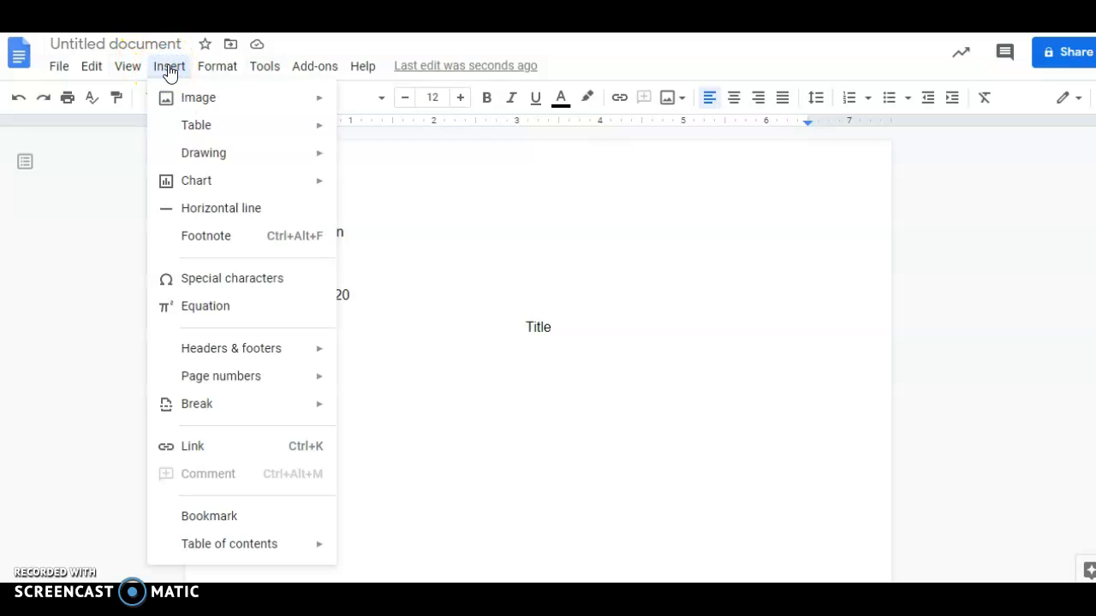
{"action": "mouse_move", "coordinate": [211, 387]}
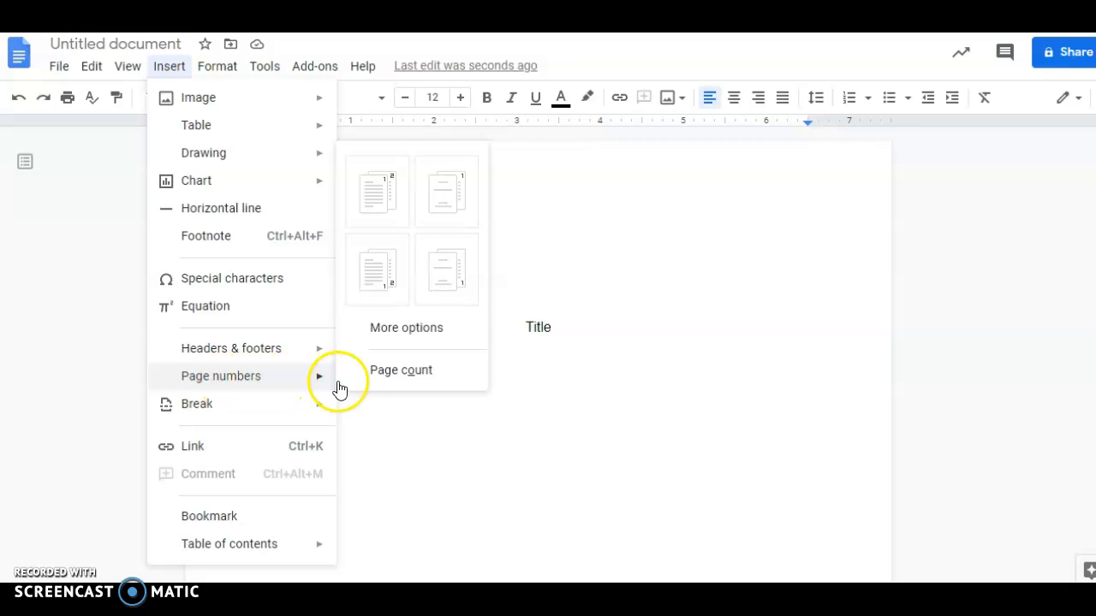
{"action": "left_click", "coordinate": [380, 195]}
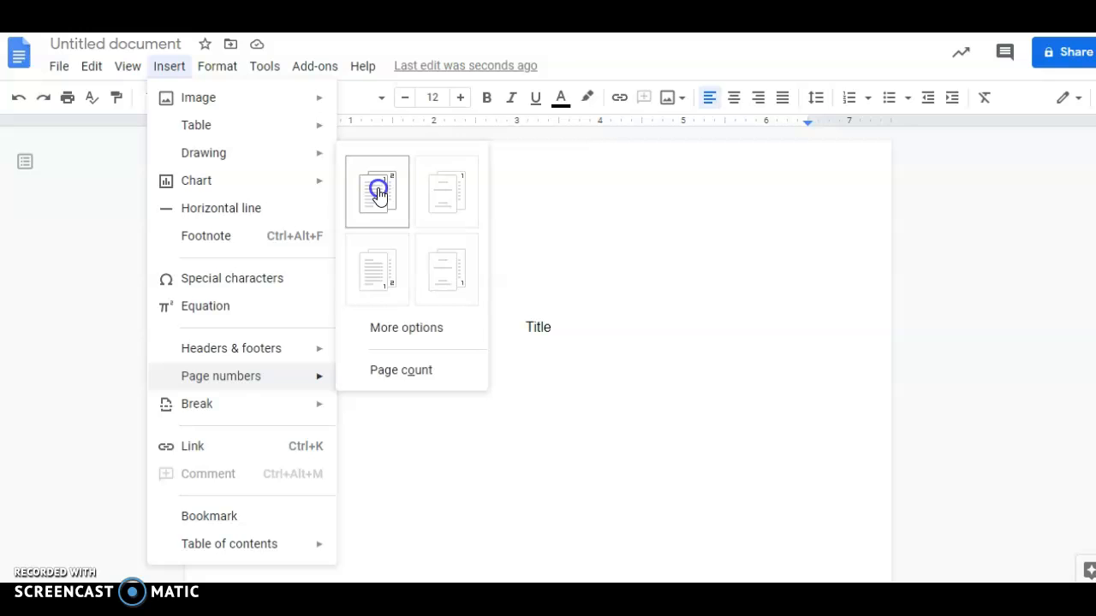
{"action": "left_click", "coordinate": [924, 196]}
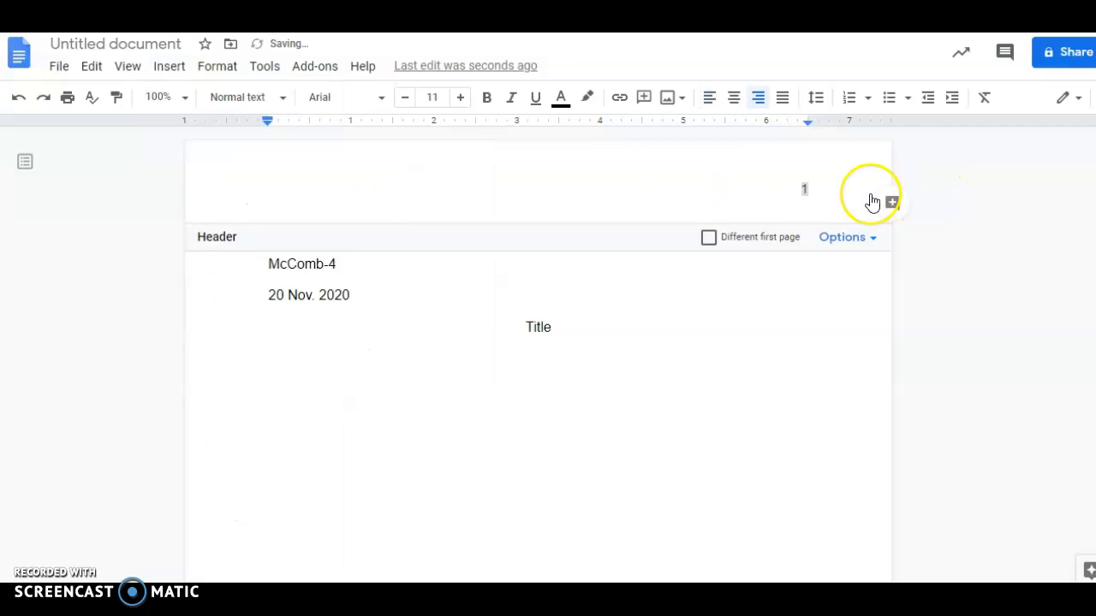
Step: Put the student's surname before the header page number, then return to the body
{"action": "left_click", "coordinate": [811, 188]}
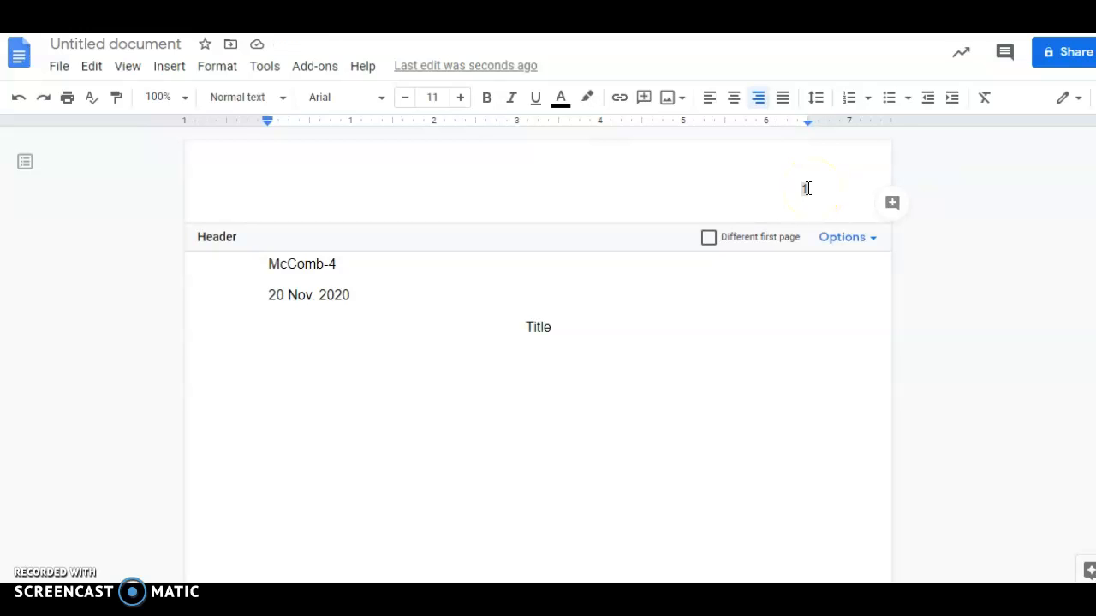
{"action": "left_click", "coordinate": [798, 188]}
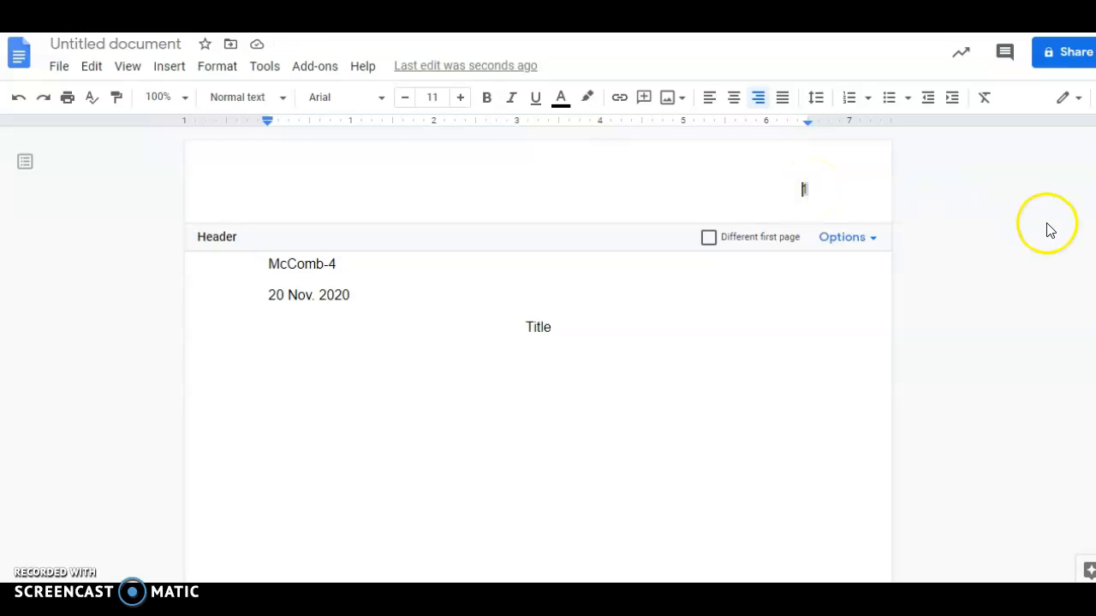
{"action": "type", "text": "Olson"}
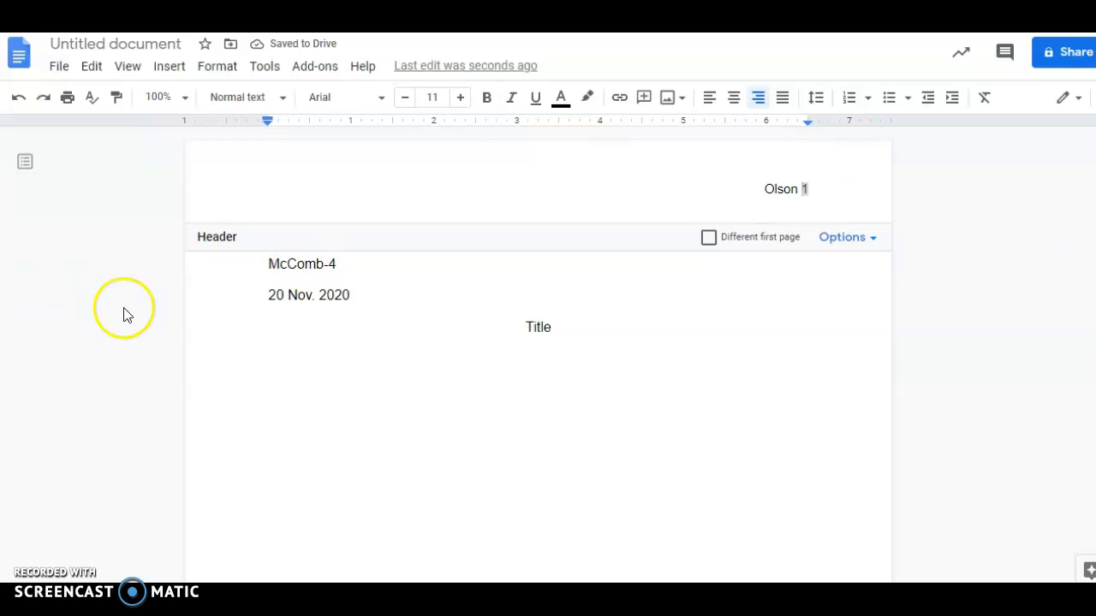
{"action": "left_click", "coordinate": [445, 409]}
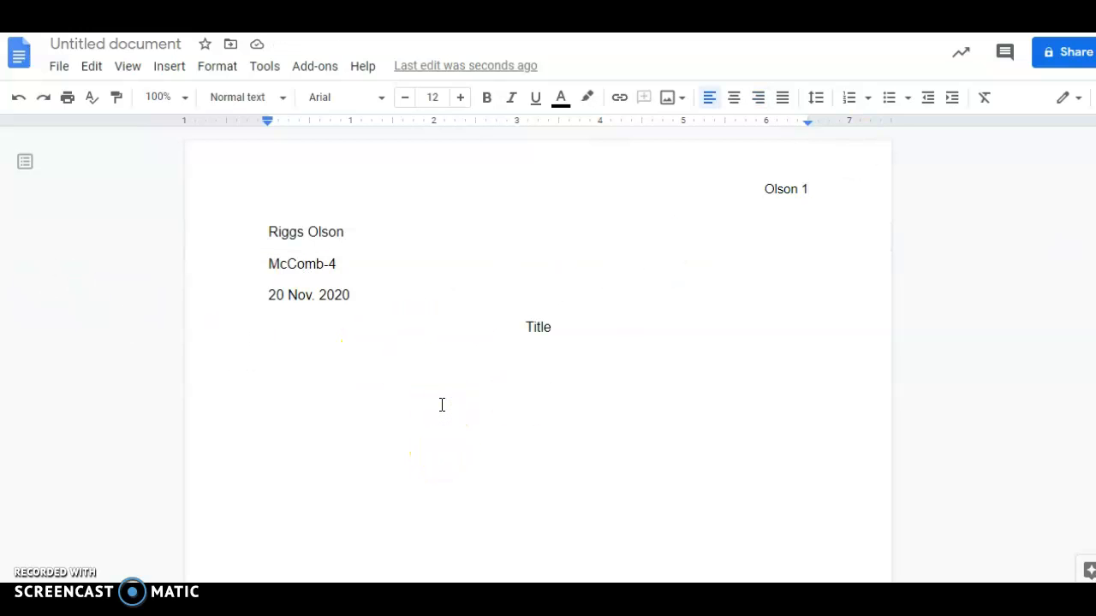
Step: Add empty lines until page 2 appears, then return the caret to the blank line under Title
{"action": "key", "text": "Return"}
{"action": "key", "text": "Return"}
{"action": "key", "text": "Return"}
{"action": "key", "text": "Return"}
{"action": "key", "text": "Return"}
{"action": "key", "text": "Return"}
{"action": "key", "text": "Return"}
{"action": "key", "text": "Return"}
{"action": "key", "text": "Return"}
{"action": "key", "text": "Return"}
{"action": "key", "text": "Return"}
{"action": "key", "text": "Return"}
{"action": "key", "text": "Return"}
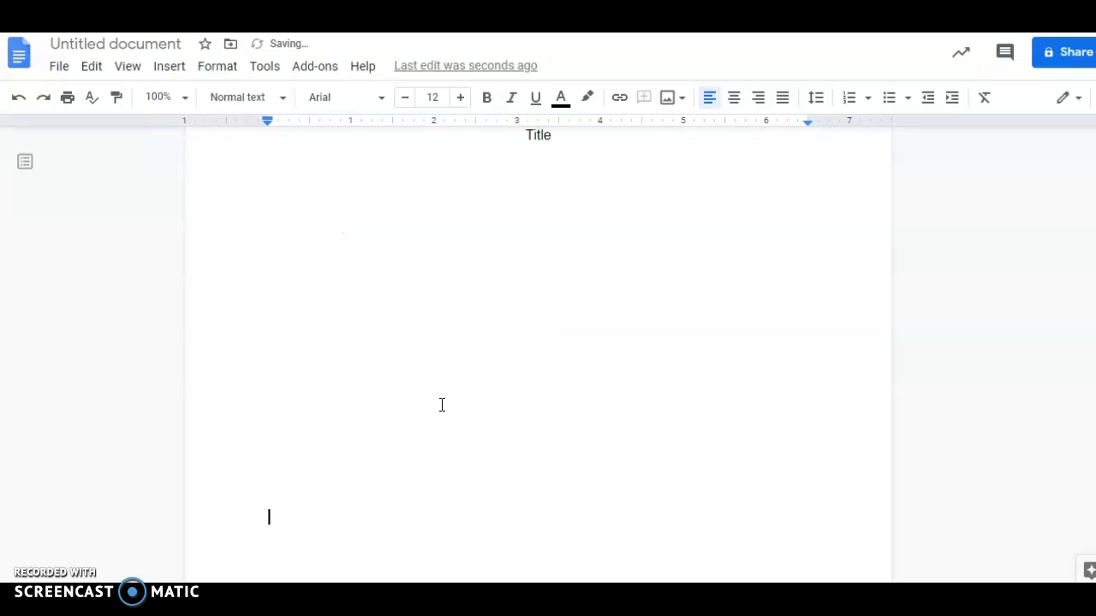
{"action": "key", "text": "Return"}
{"action": "key", "text": "Return"}
{"action": "key", "text": "Return"}
{"action": "key", "text": "Return"}
{"action": "key", "text": "Return"}
{"action": "key", "text": "Return"}
{"action": "key", "text": "Return"}
{"action": "key", "text": "Return"}
{"action": "key", "text": "Return"}
{"action": "key", "text": "Return"}
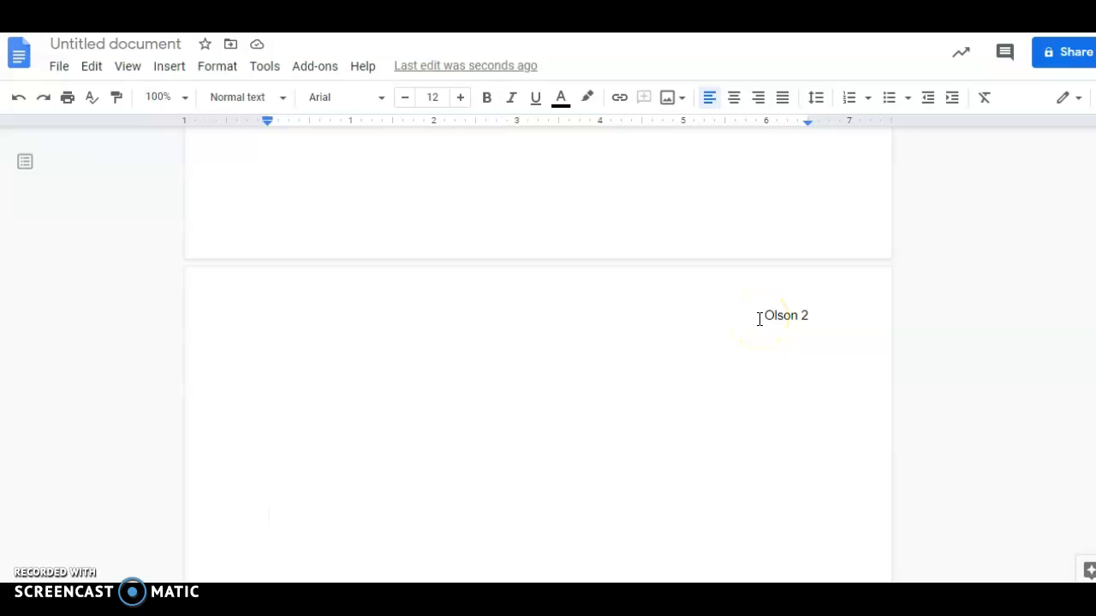
{"action": "scroll", "coordinate": [750, 299], "scroll_direction": "up", "scroll_amount": 9}
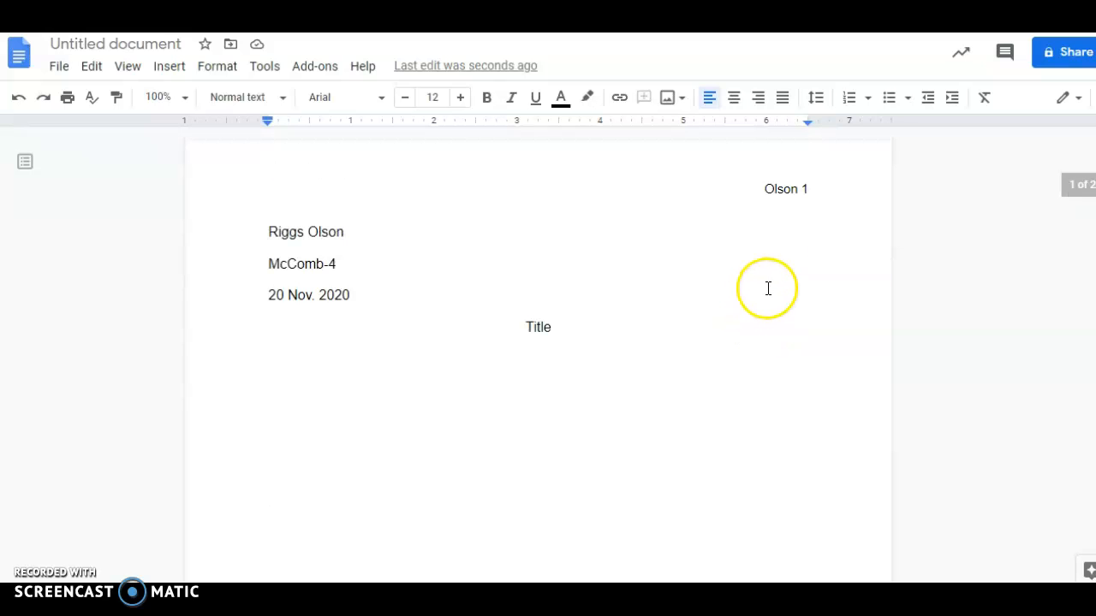
{"action": "left_click", "coordinate": [795, 189]}
{"action": "left_click", "coordinate": [797, 189]}
{"action": "left_click", "coordinate": [388, 420]}
{"action": "left_click", "coordinate": [317, 396]}
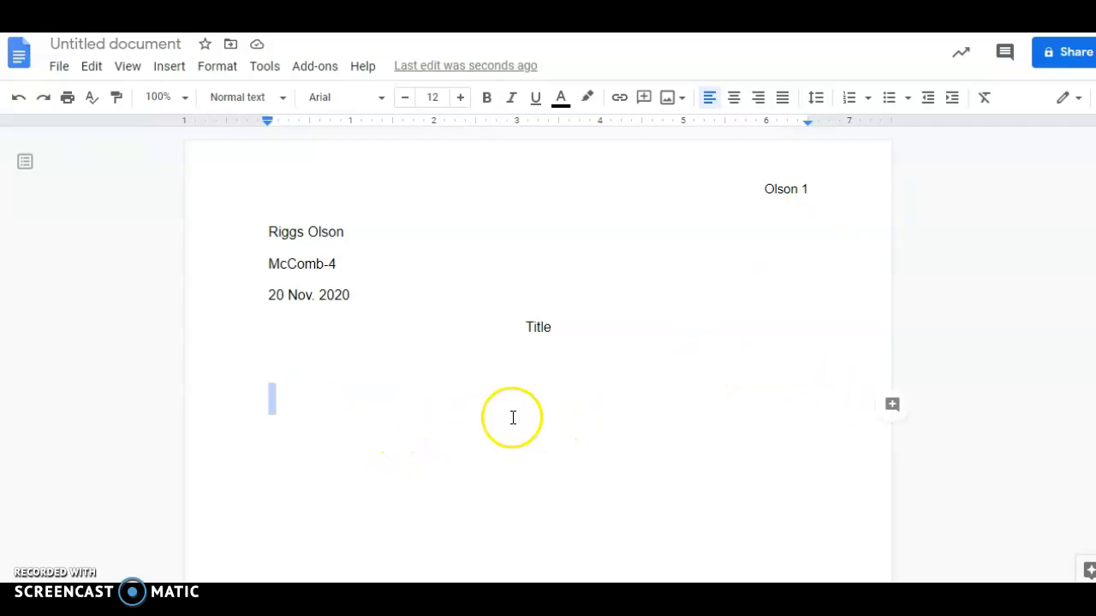